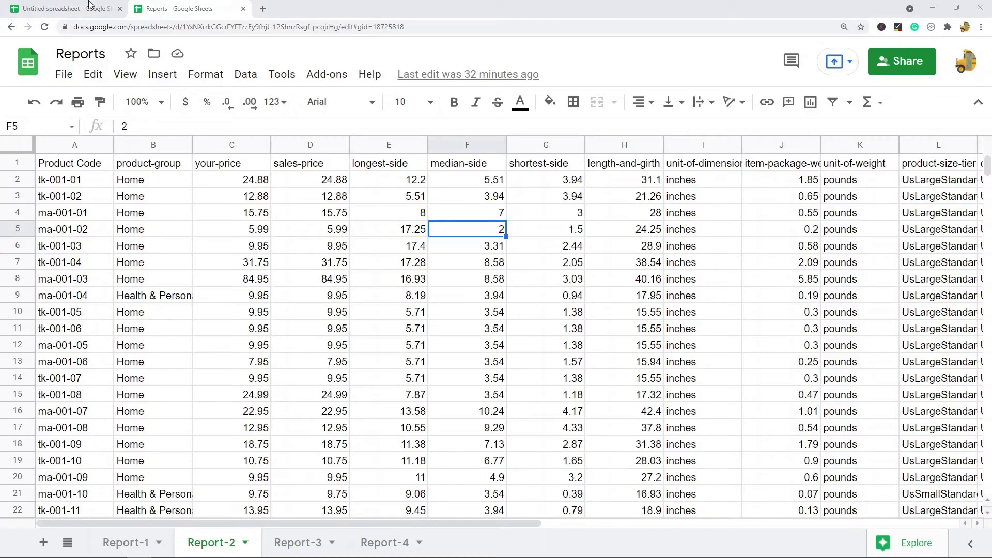
Check the blank untitled spreadsheet, then select the Reports spreadsheet ID in its web address
left_click(68, 7)
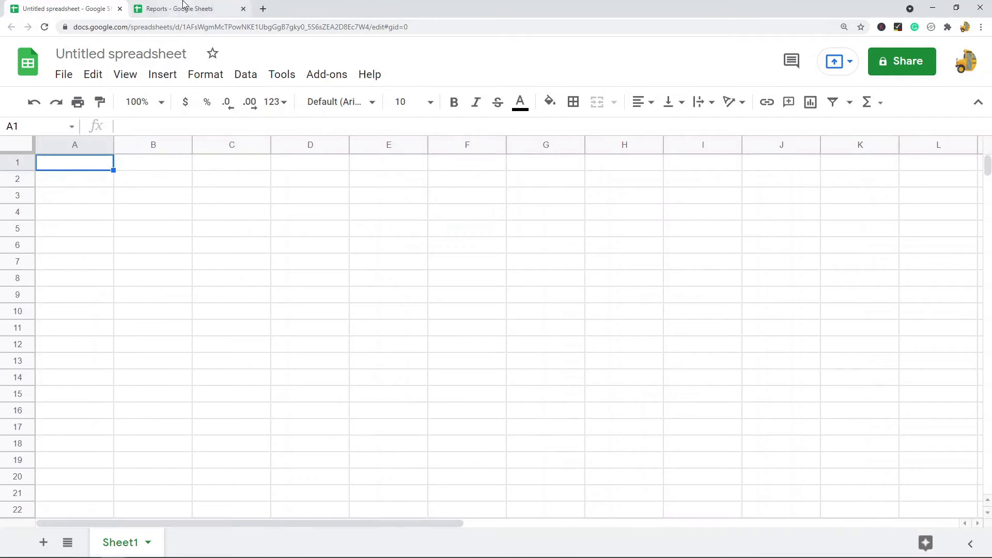
left_click(206, 8)
left_click(68, 8)
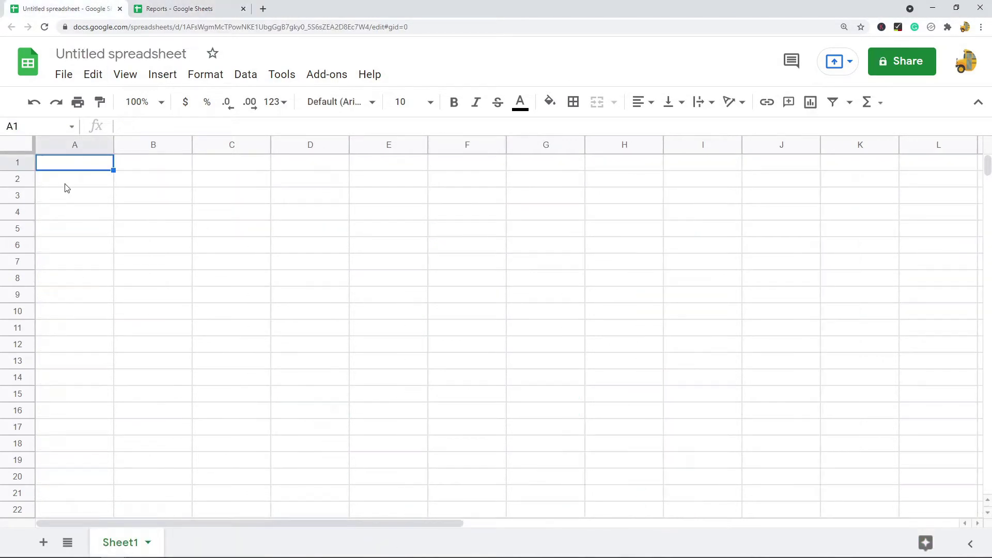
left_click(63, 73)
left_click(346, 265)
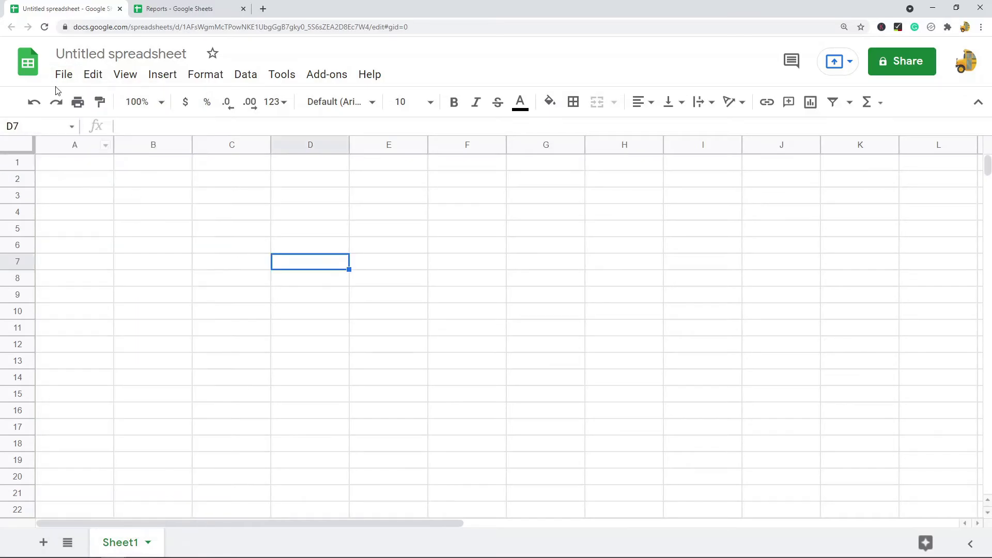
left_click(64, 75)
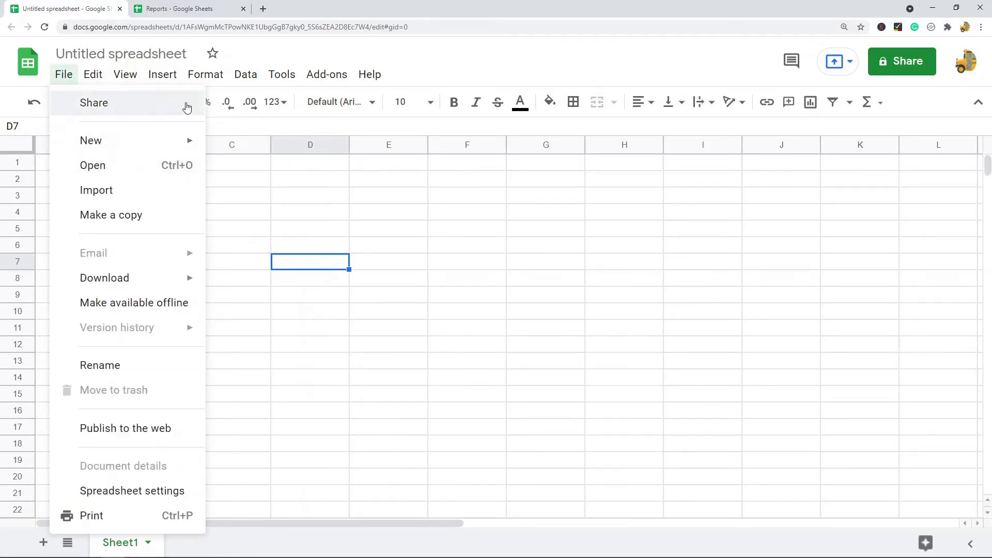
left_click(178, 8)
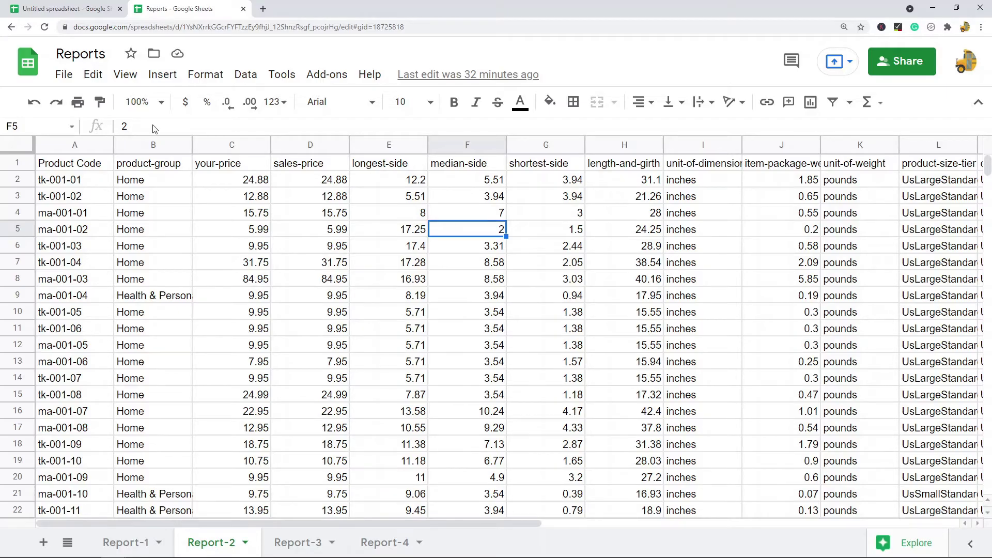
left_click_drag(184, 27, 337, 29)
key("ctrl+c")
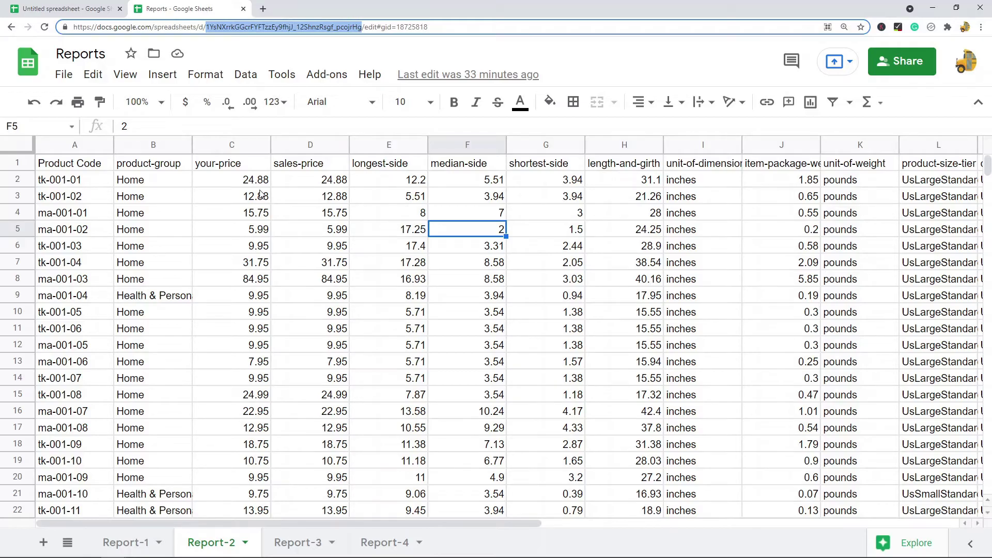
Rename the blank untitled spreadsheet to 'New Sheet'
left_click(65, 8)
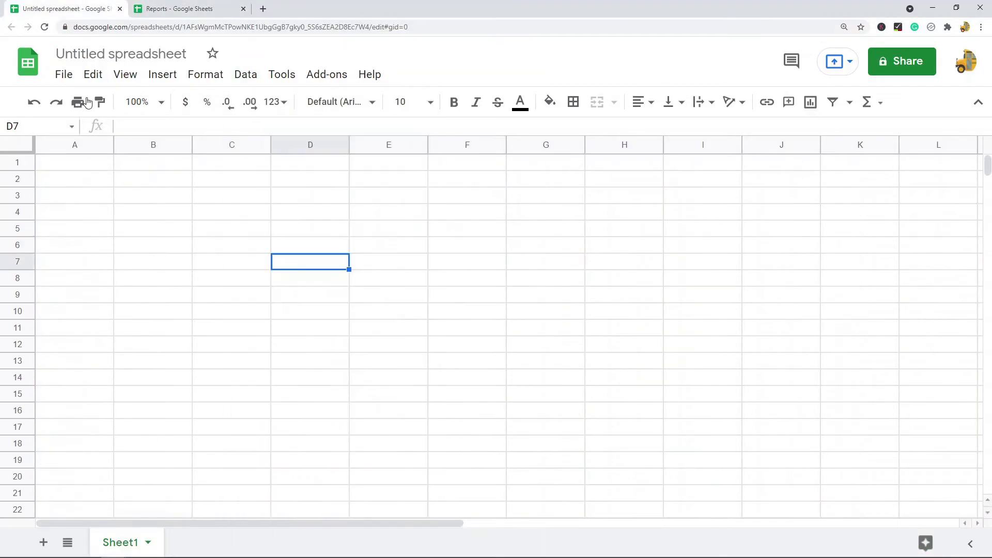
left_click(103, 52)
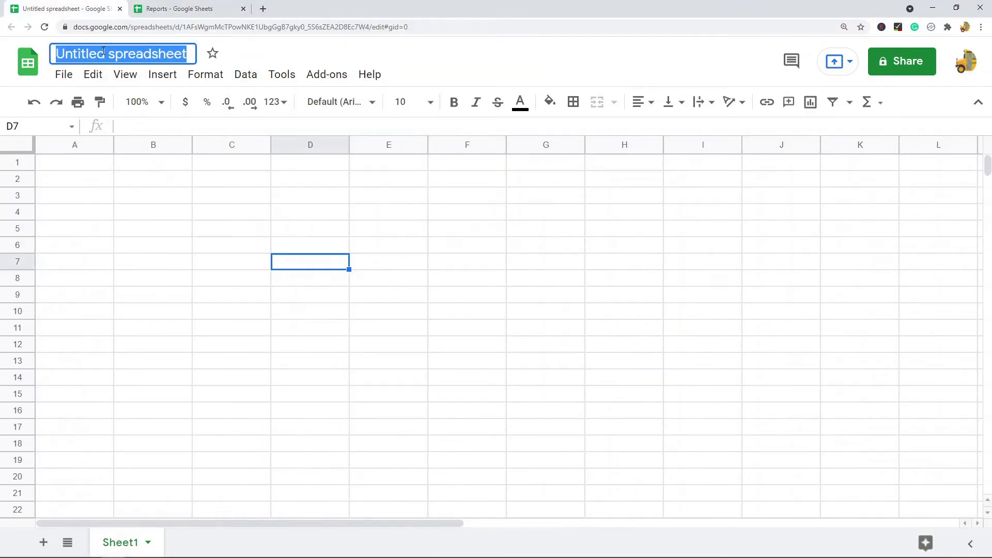
type("New Sheet")
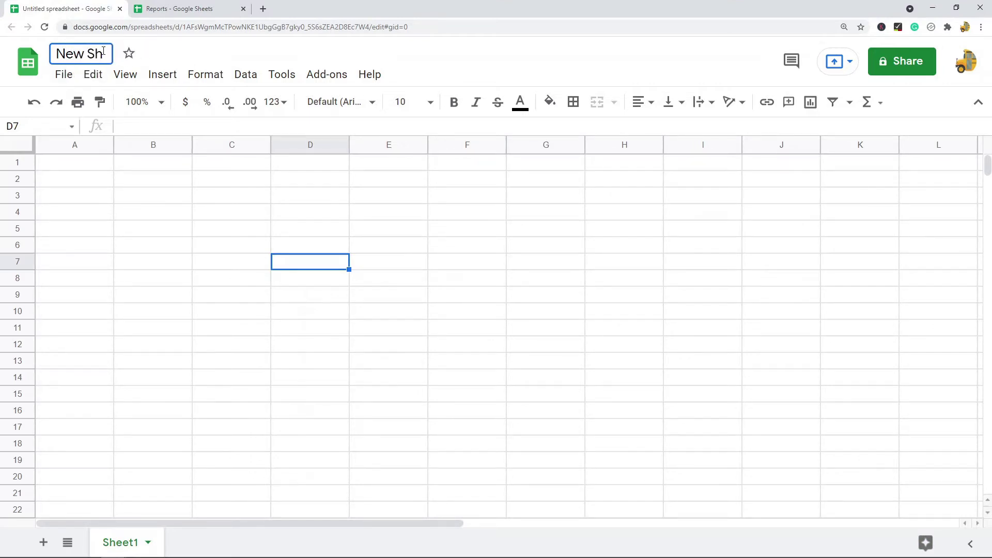
left_click(91, 166)
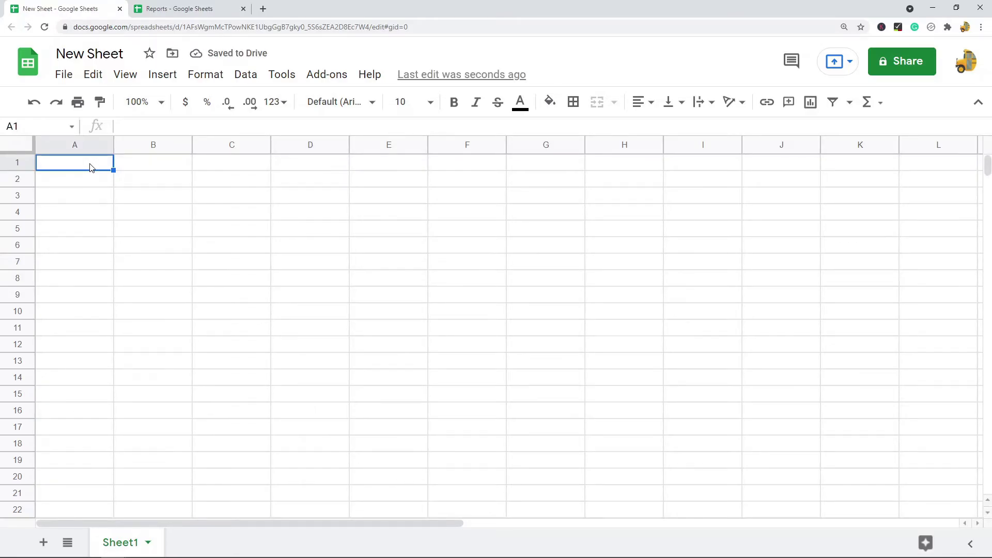
Start an =IMPORTRANGE(" formula in A1 with the pasted Reports spreadsheet ID
type("=imp")
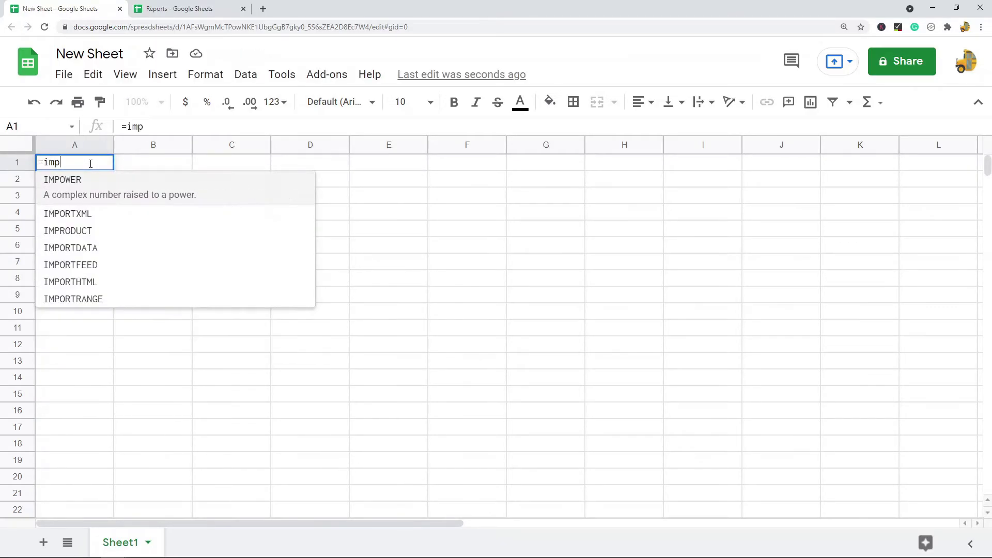
type("ortrange")
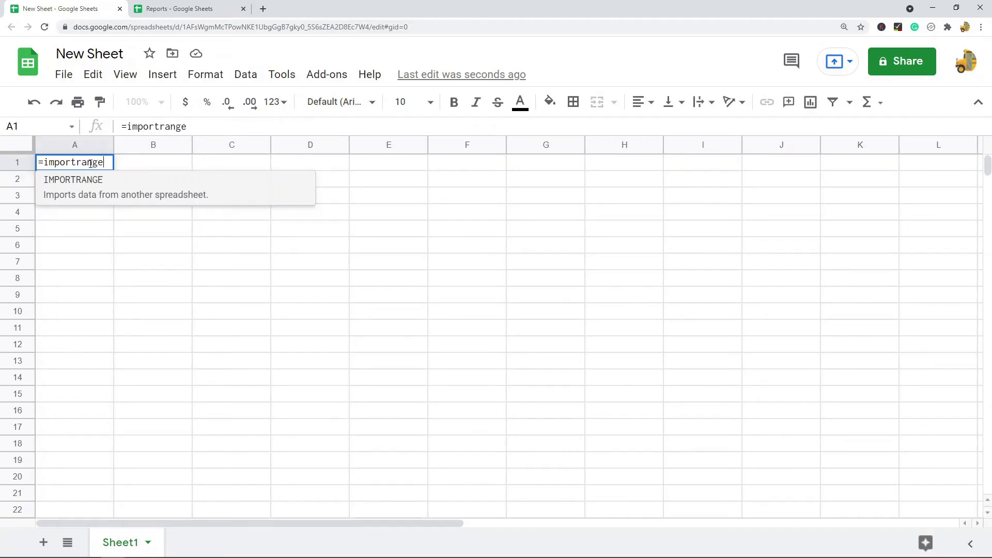
key("Tab")
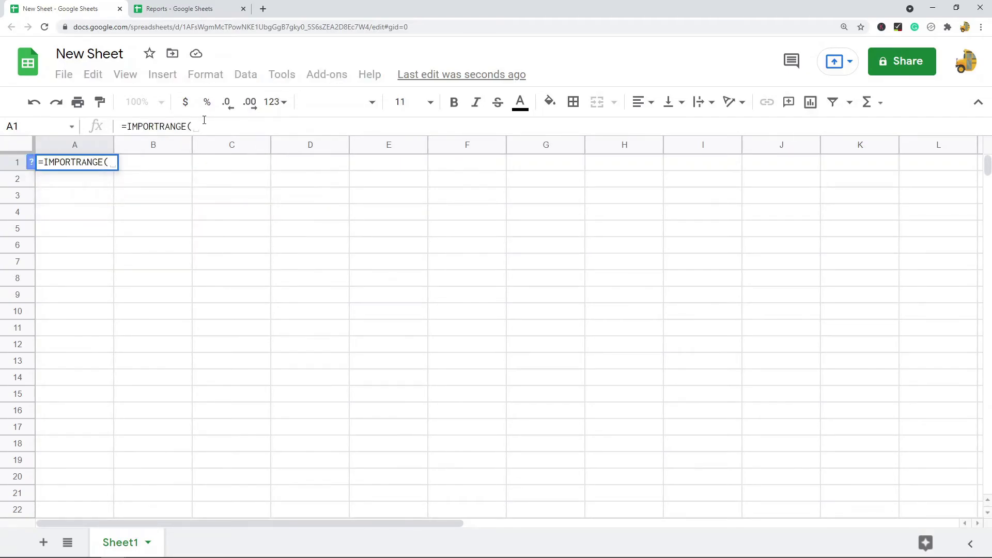
left_click(205, 120)
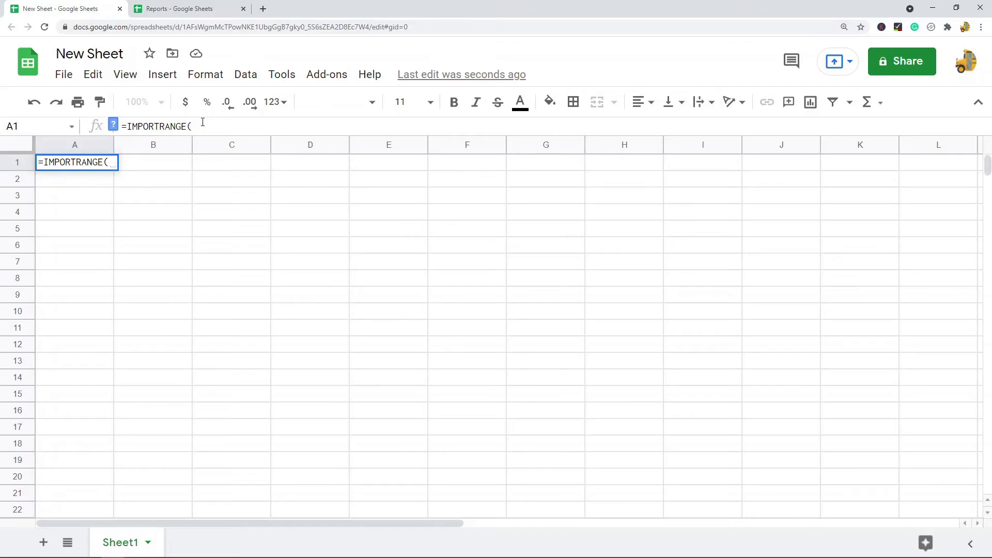
type("\"")
key("ctrl+v")
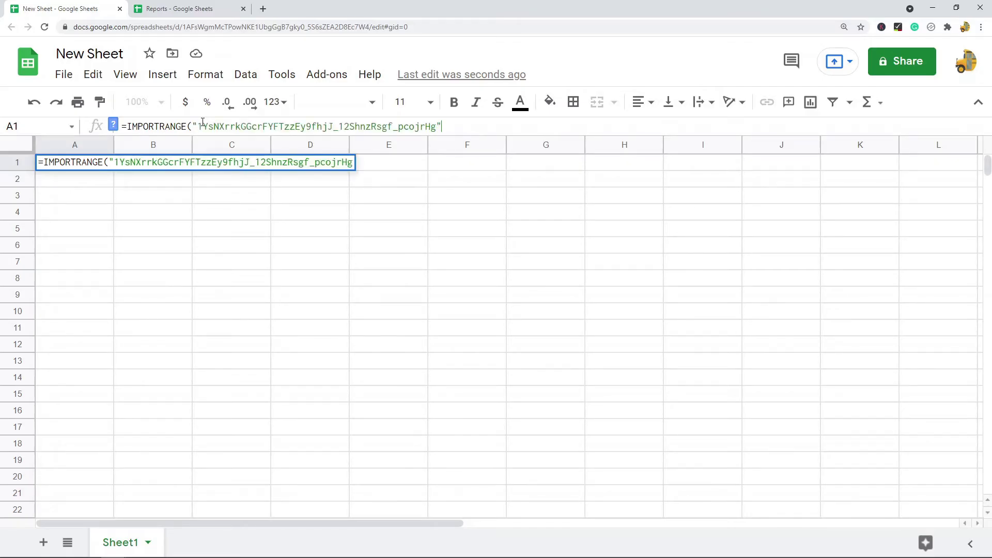
Close the quoted spreadsheet ID in A1 and open the quoted range argument after a comma
type("\"")
left_click(185, 9)
double_click(267, 29)
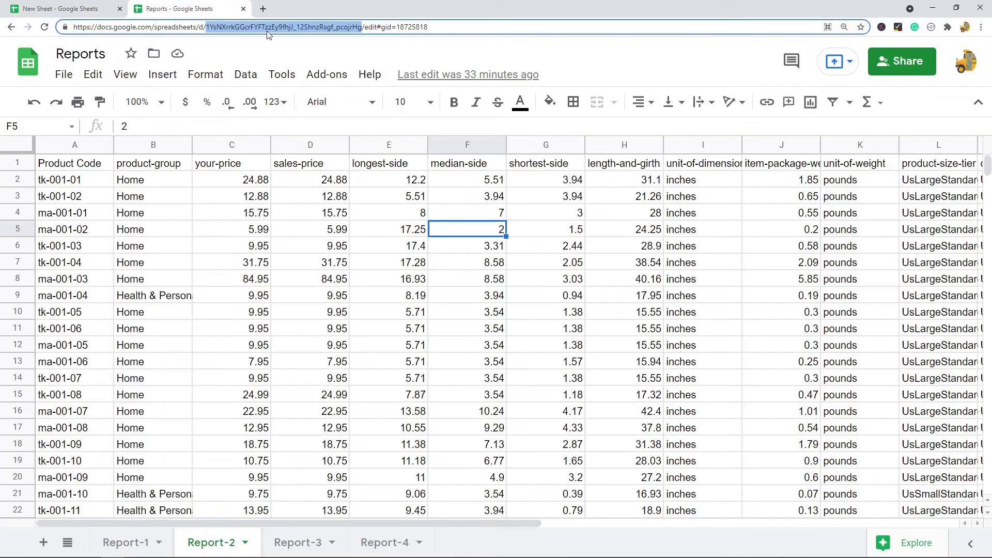
left_click(104, 10)
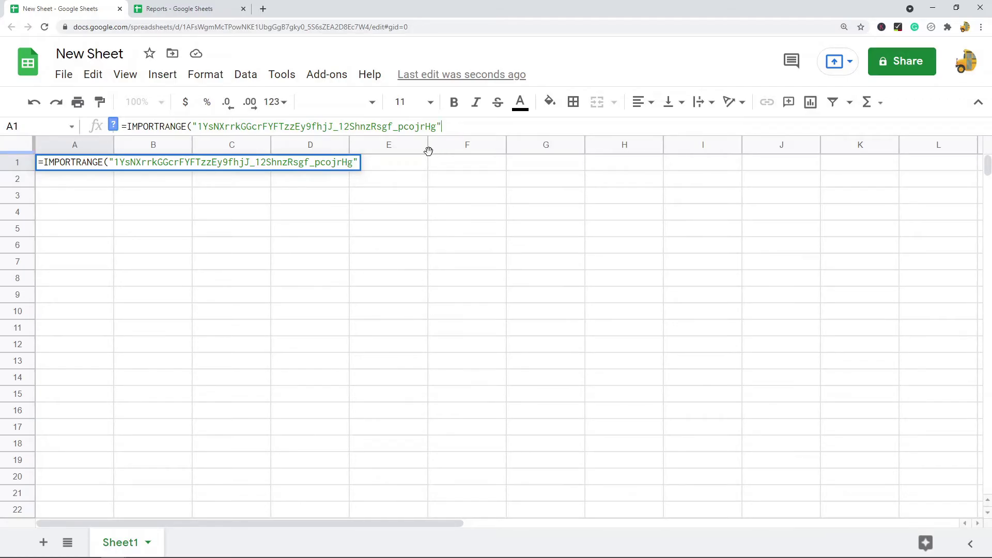
type(",")
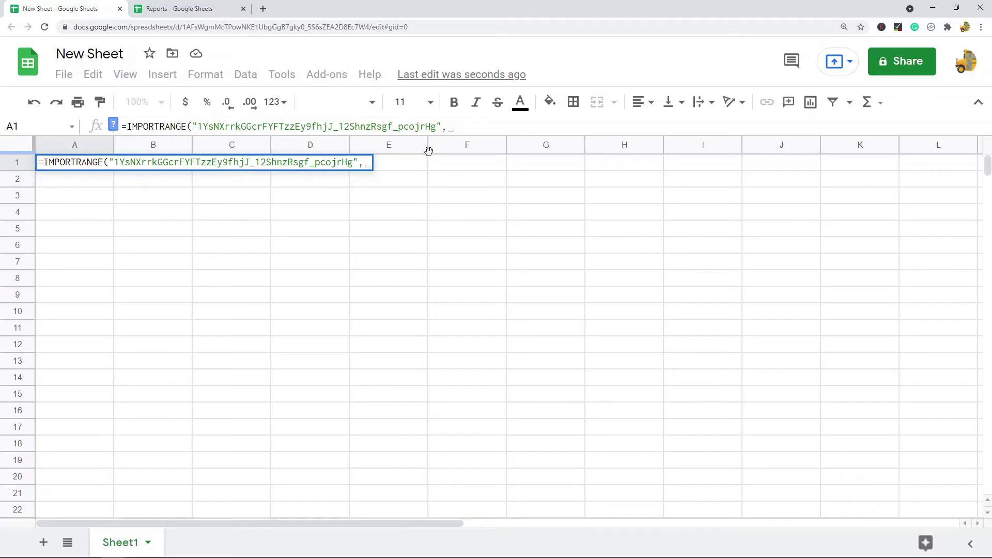
key("BackSpace")
type("\"")
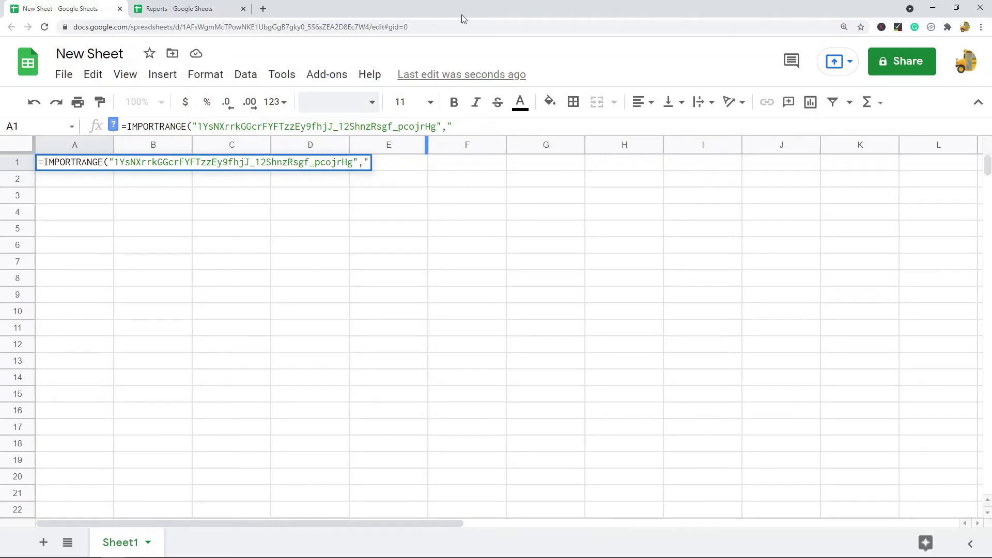
Confirm the Report-2 tab name in Reports, then finish A1 with "Report-2!A:T") and enter it
left_click(190, 6)
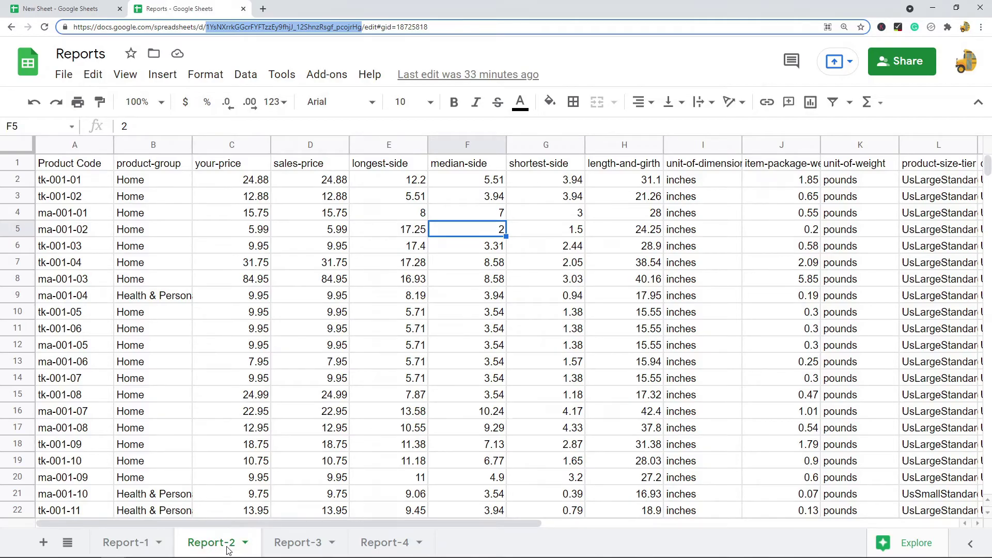
left_click(270, 523)
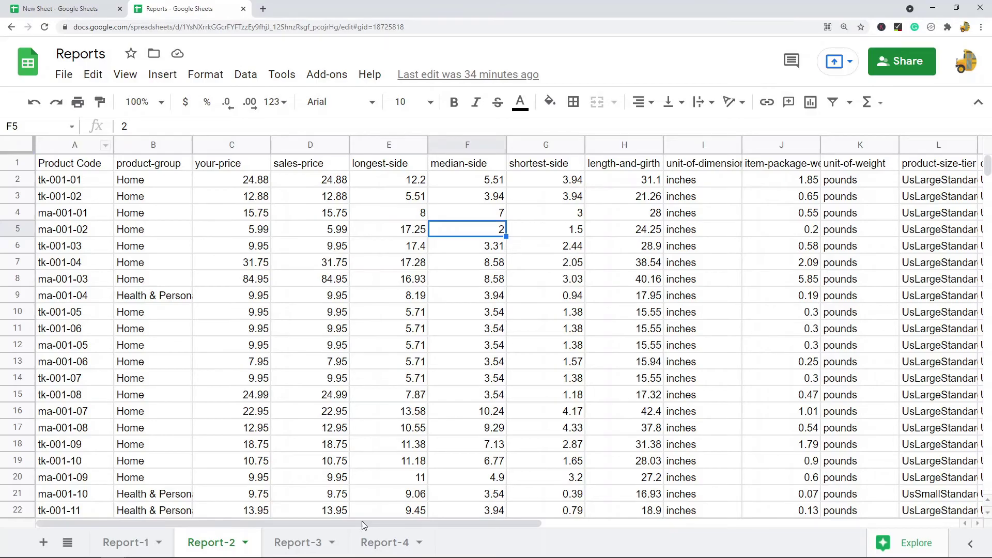
left_click_drag(361, 525, 450, 533)
left_click(62, 9)
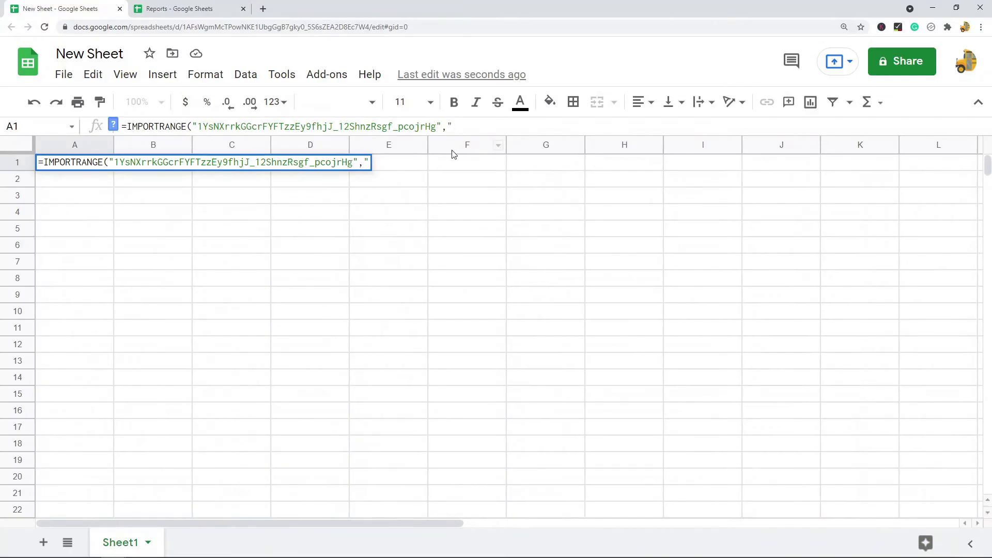
type("Report-")
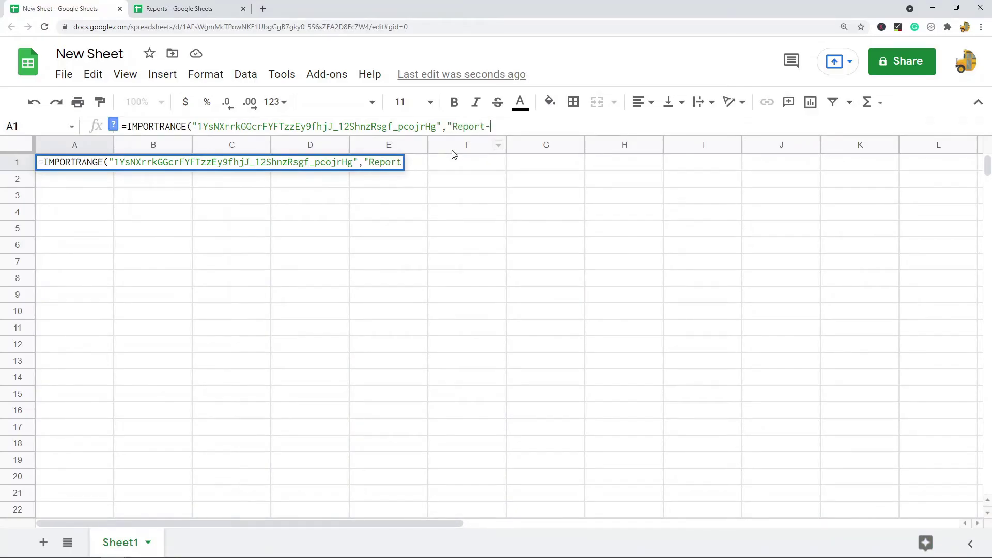
type("2!A")
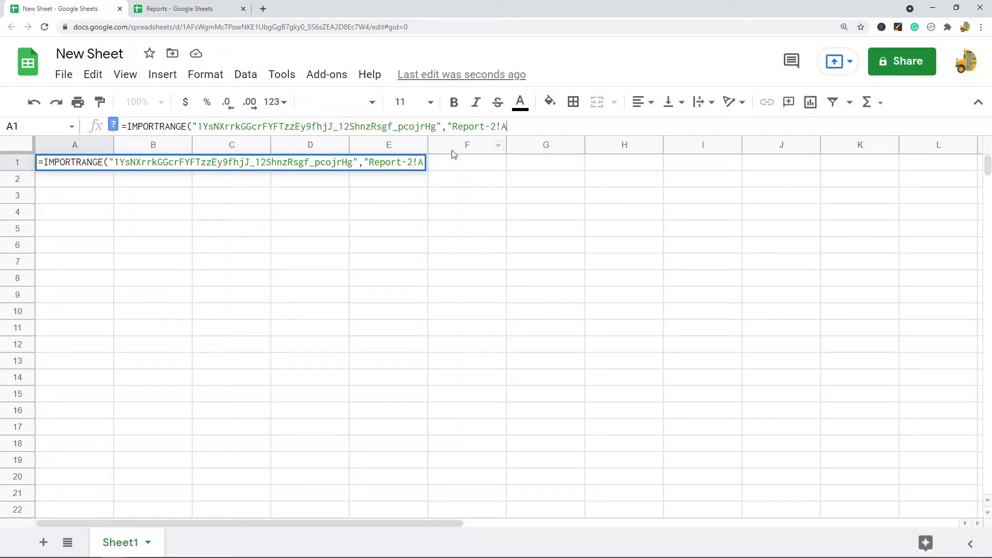
type(":T\")")
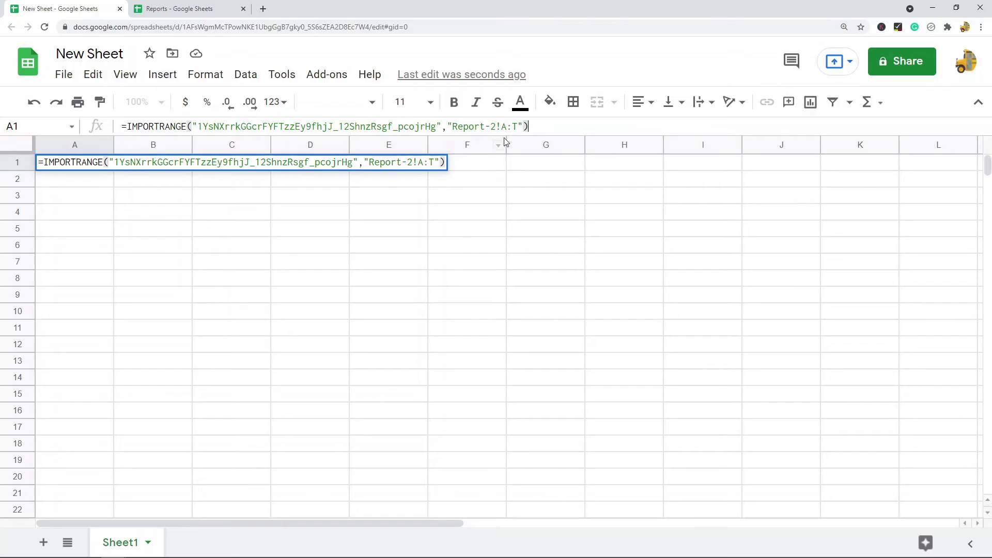
key("Return")
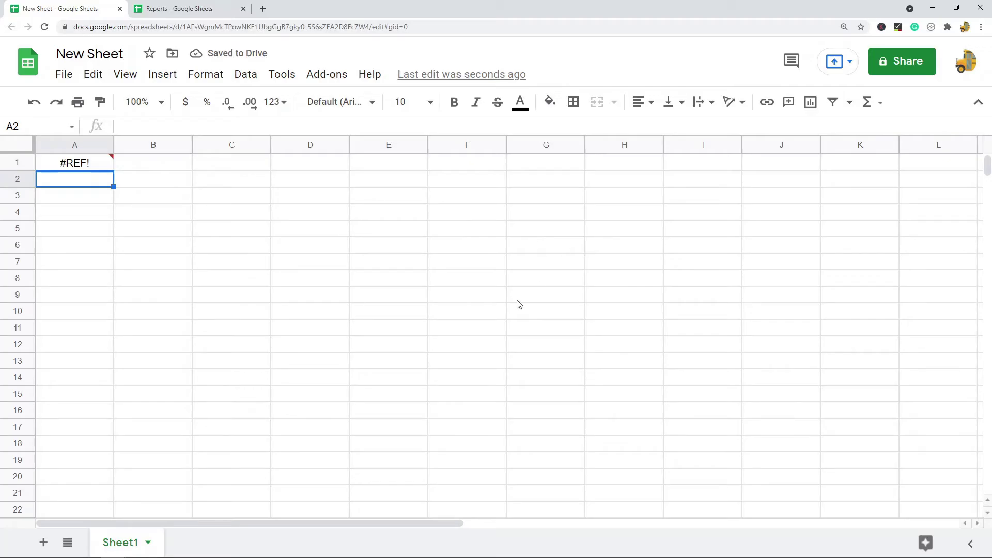
Allow access on A1's #REF! error so Report-2's product data loads into New Sheet
mouse_move(85, 169)
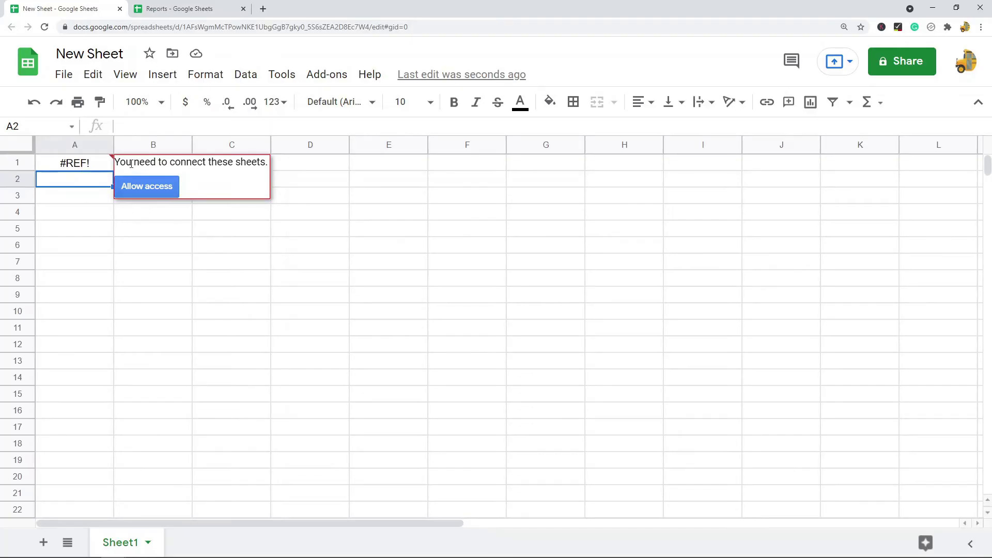
left_click(154, 187)
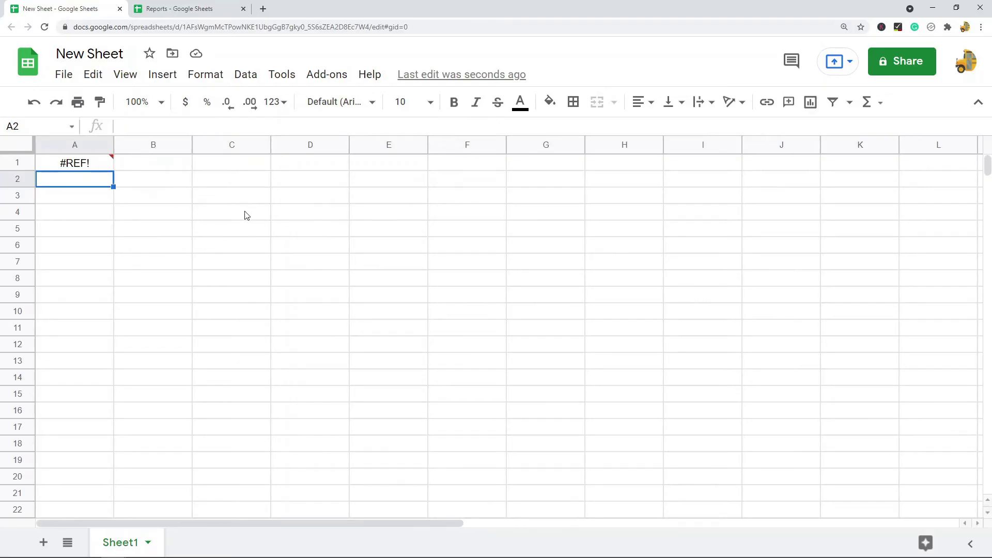
left_click(95, 163)
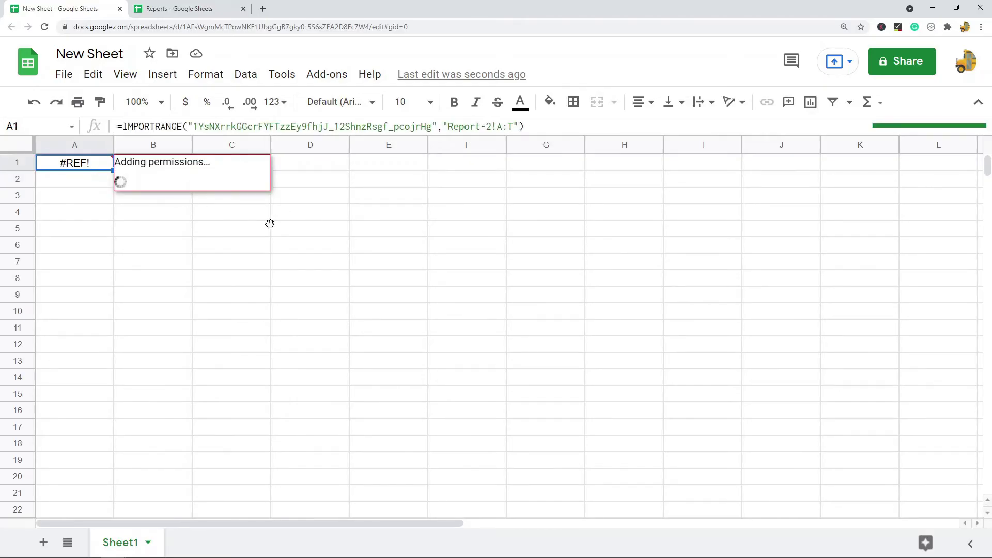
left_click(181, 261)
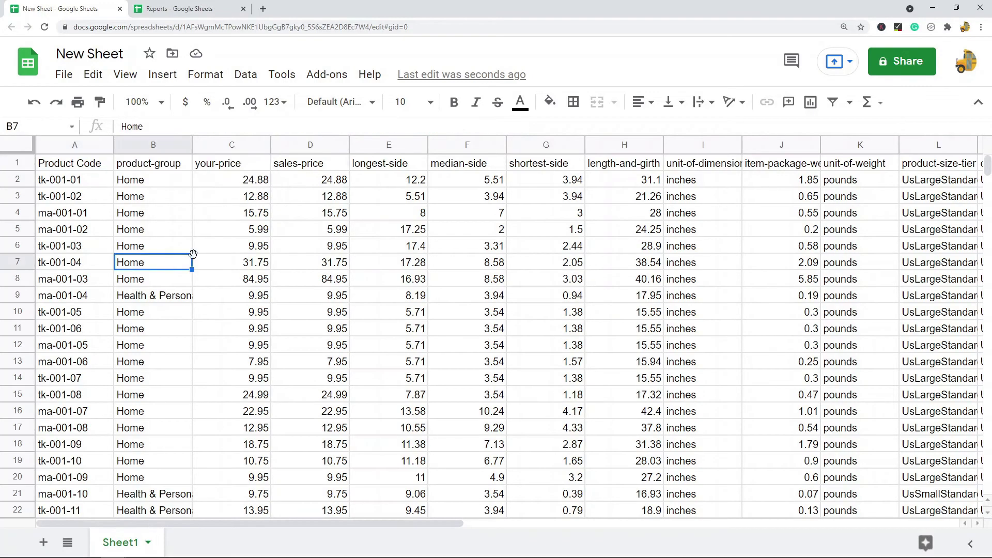
left_click(75, 176)
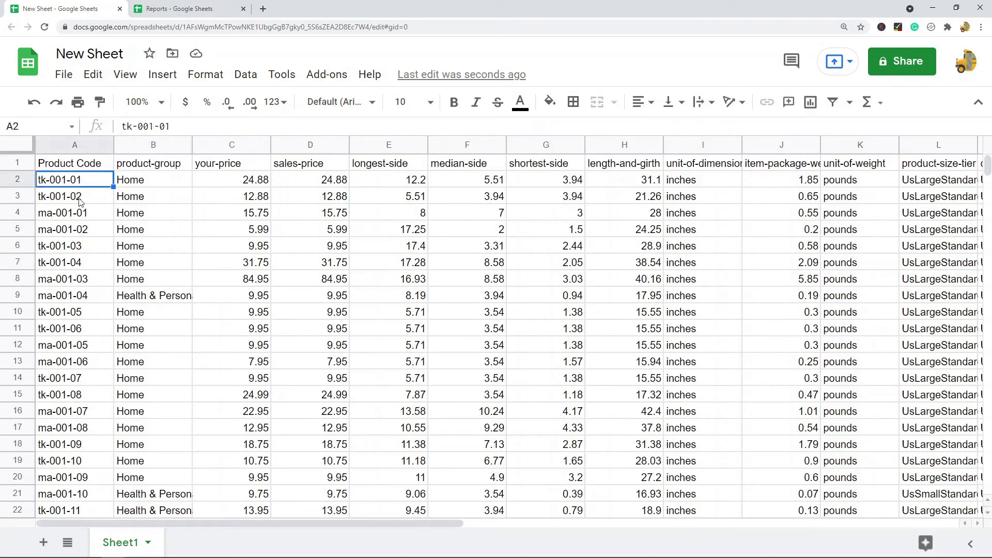
left_click(82, 162)
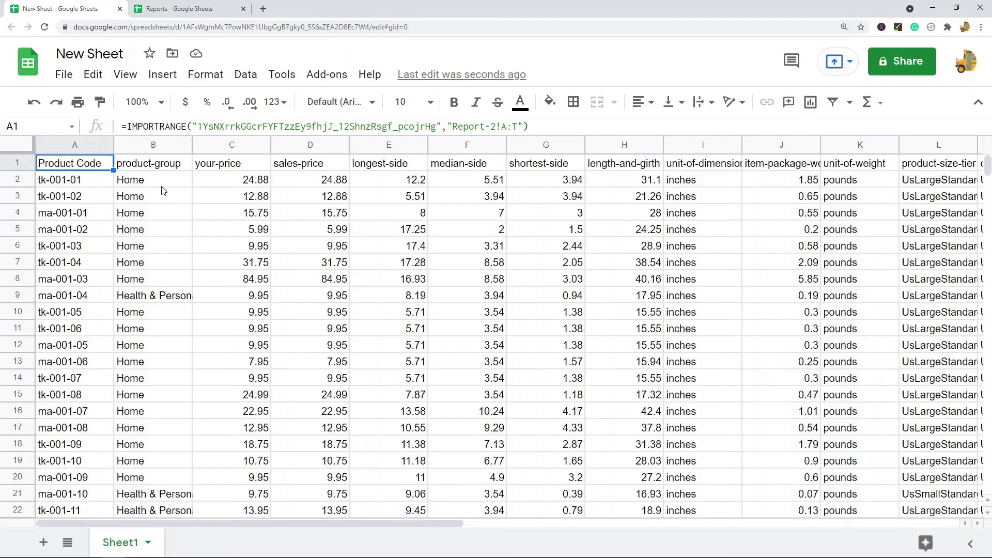
left_click(234, 246)
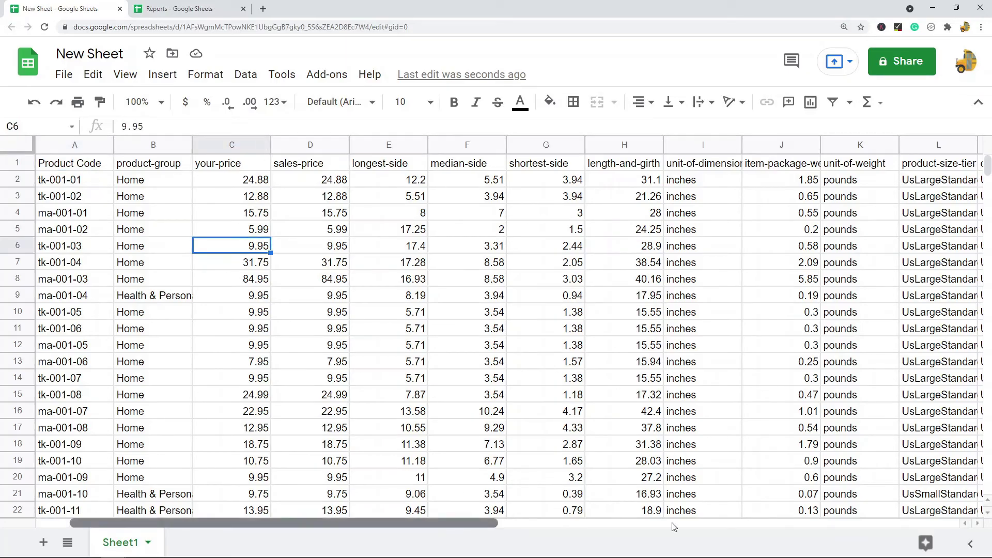
mouse_move(440, 523)
left_mouse_down()
mouse_move(839, 522)
mouse_move(440, 523)
left_mouse_up()
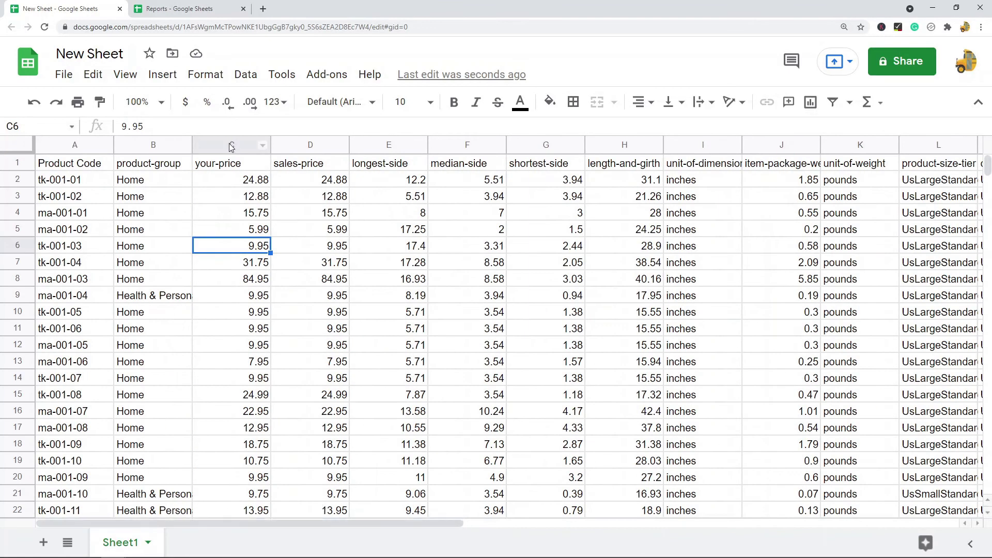
left_click(63, 165)
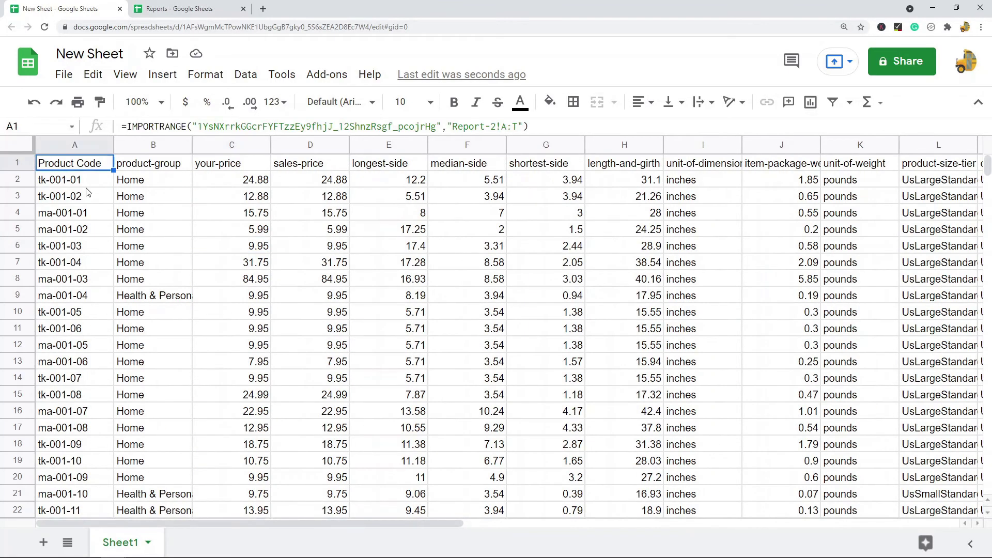
left_click(64, 75)
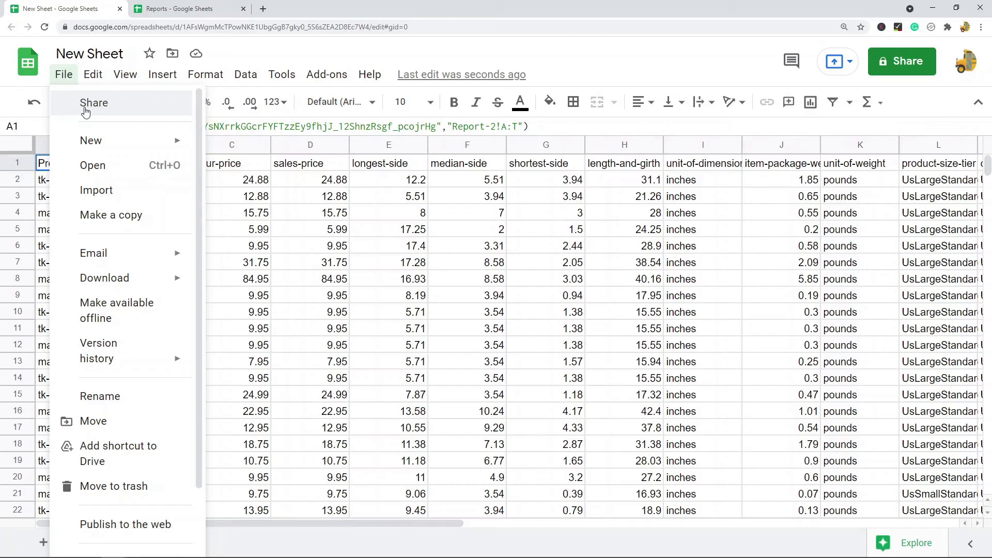
left_click(453, 347)
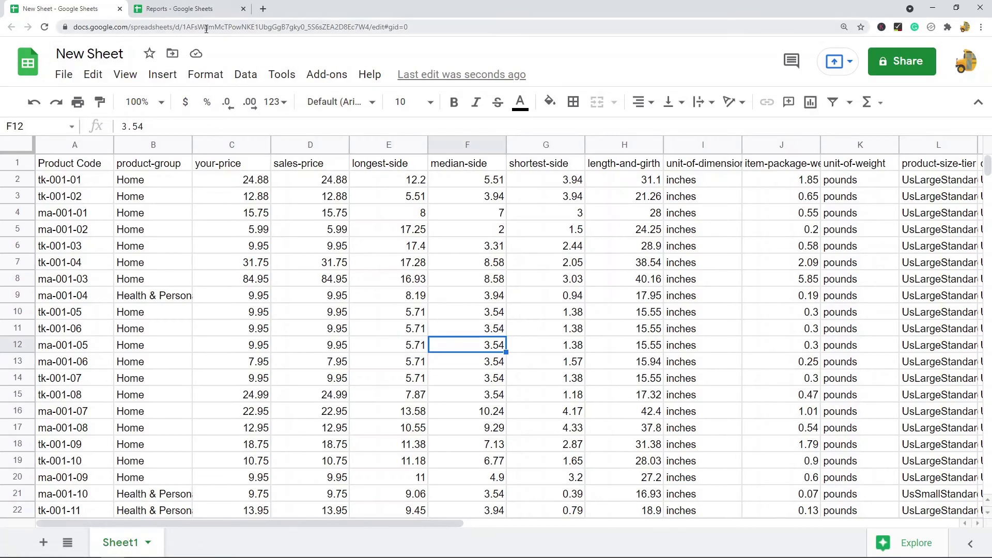
Switch to the Reports spreadsheet to compare its Report-2 source data
left_click(181, 9)
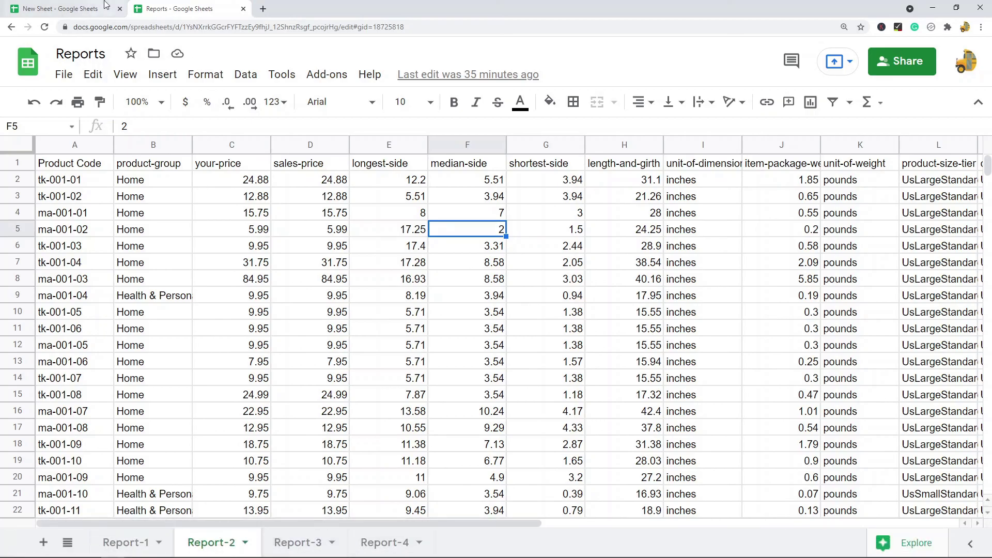
Return to New Sheet, opening and closing the File menu without choosing anything
left_click(77, 9)
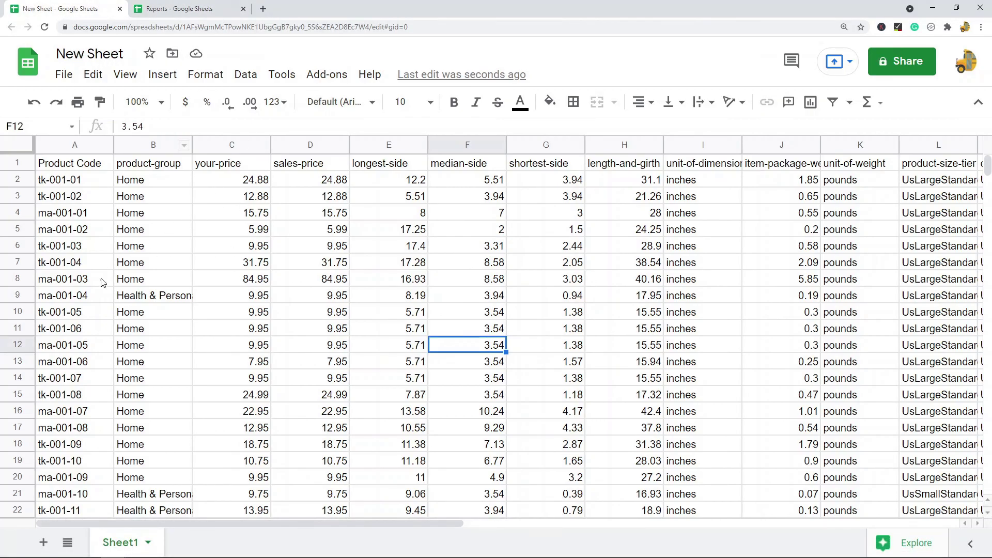
left_click(64, 75)
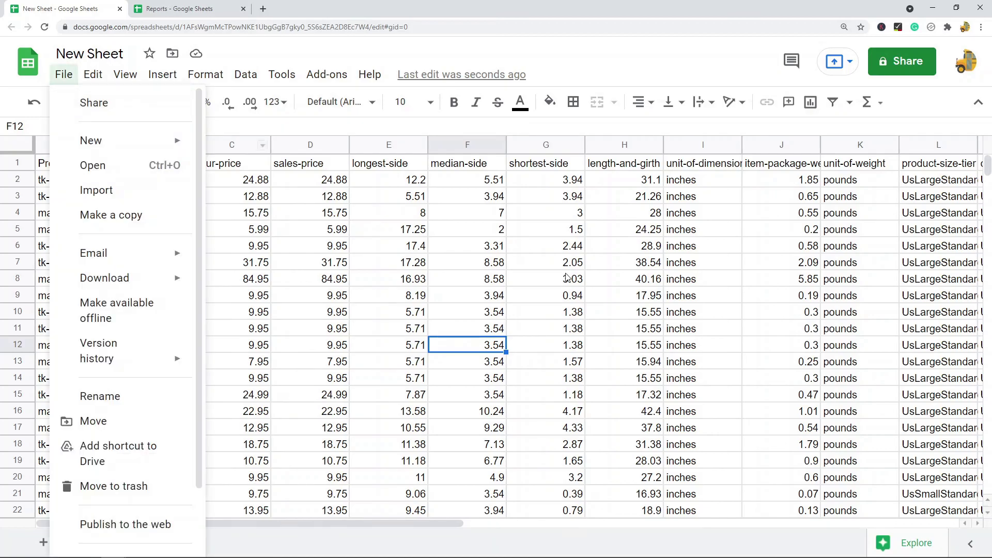
left_click(519, 264)
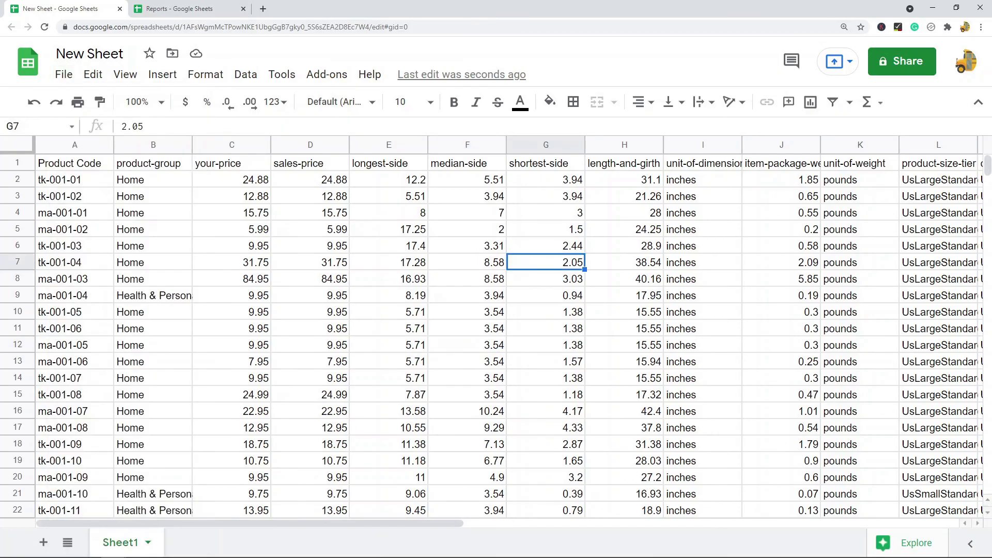